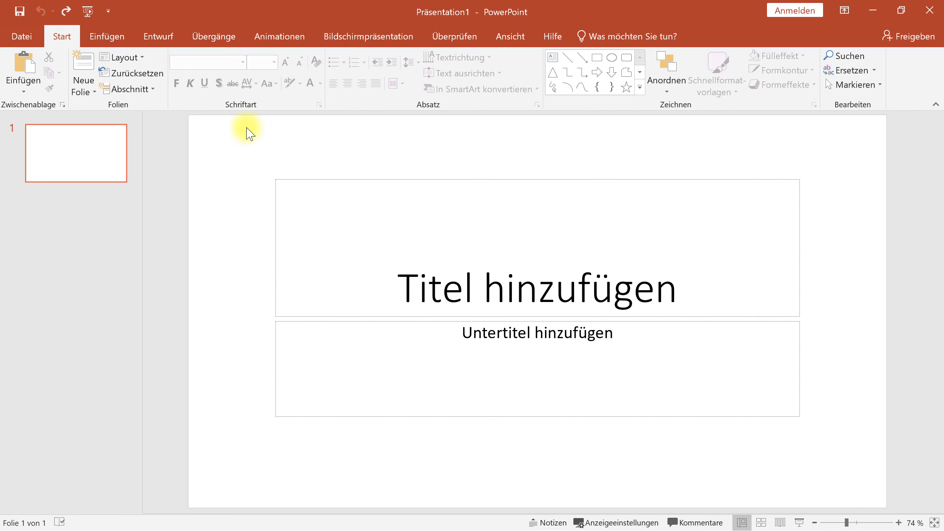
Insert a new title-and-content slide after the title slide.
{"action": "left_click", "coordinate": [78, 158]}
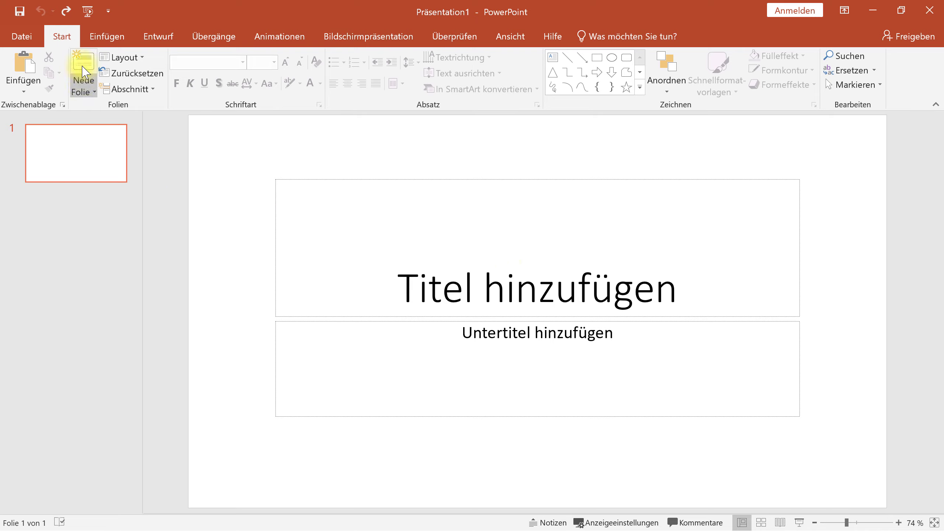
{"action": "right_click", "coordinate": [68, 203]}
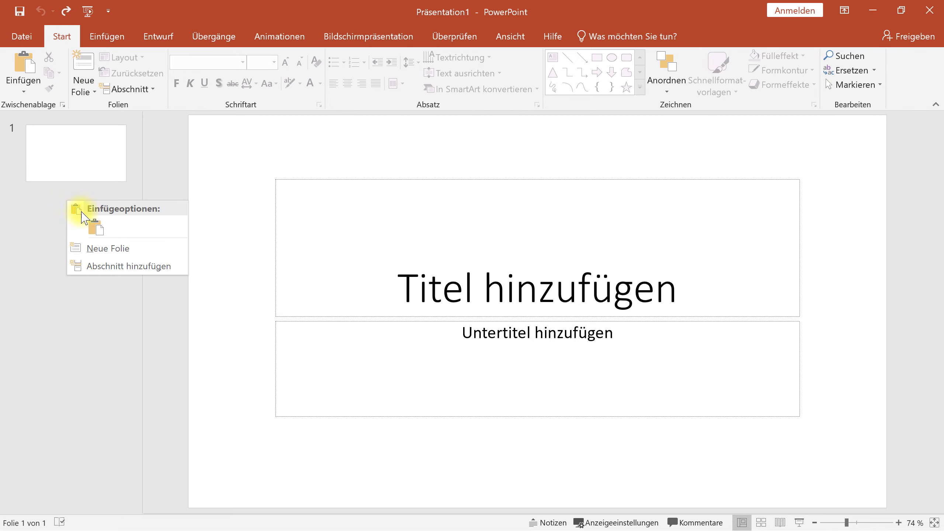
{"action": "left_click", "coordinate": [110, 249]}
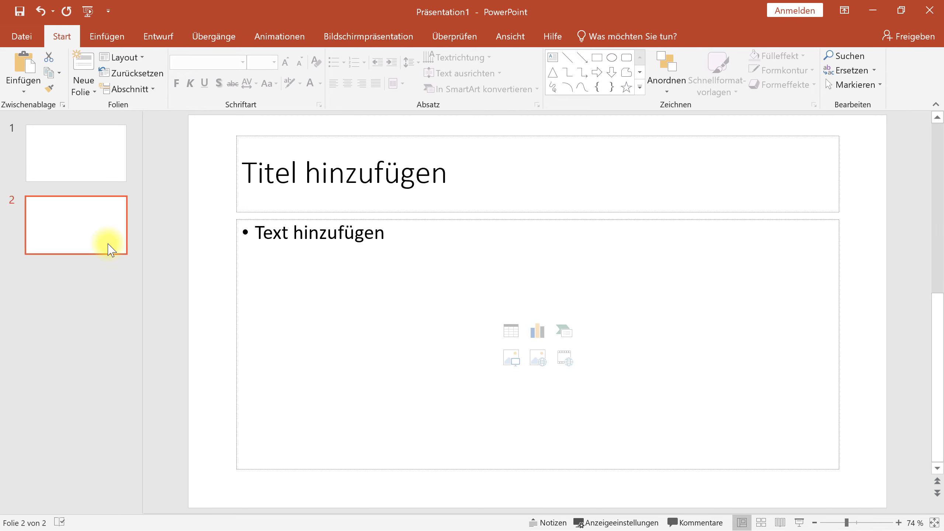
Browse the Neue Folie and Layout galleries without applying any layout.
{"action": "left_click", "coordinate": [96, 92]}
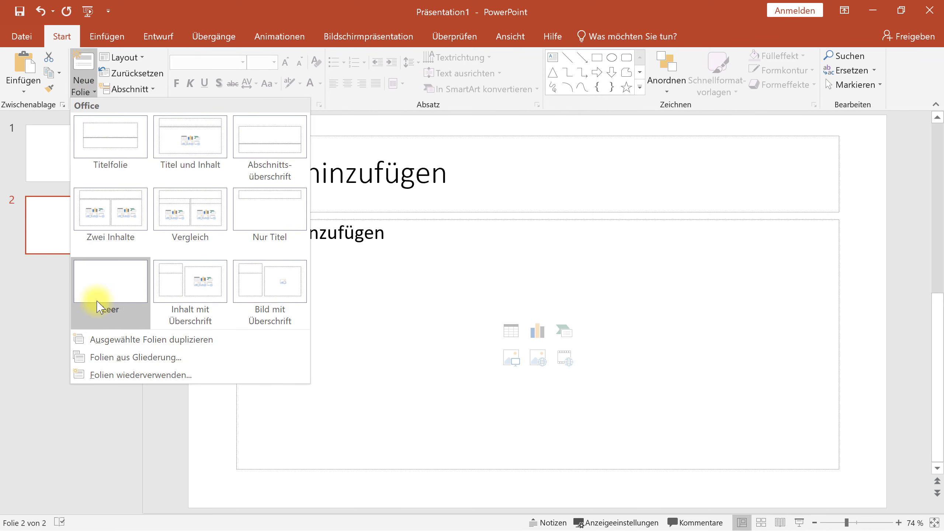
{"action": "left_click", "coordinate": [37, 283]}
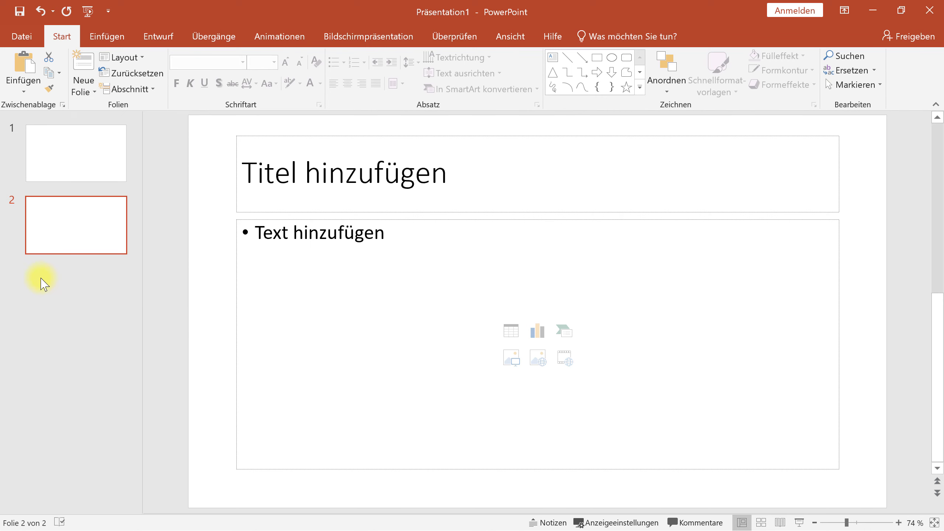
{"action": "right_click", "coordinate": [73, 220]}
{"action": "mouse_move", "coordinate": [111, 296]}
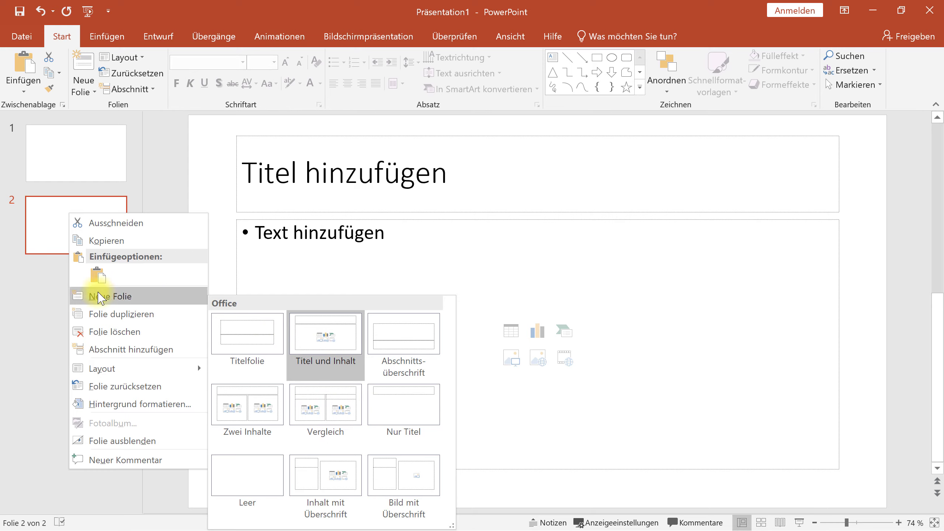
{"action": "left_click", "coordinate": [0, 277]}
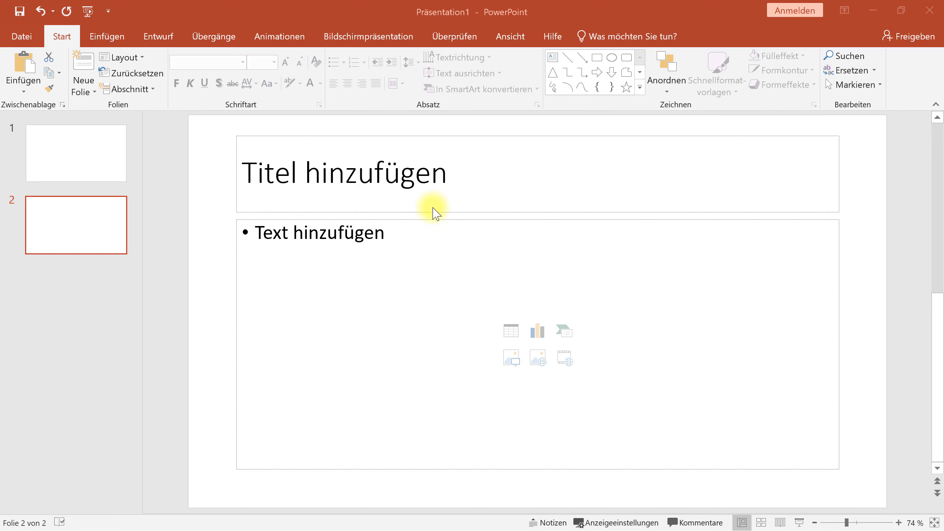
In Folienmaster view, delete the extra vertical-text and comparison layouts, leaving four.
{"action": "left_click", "coordinate": [511, 37]}
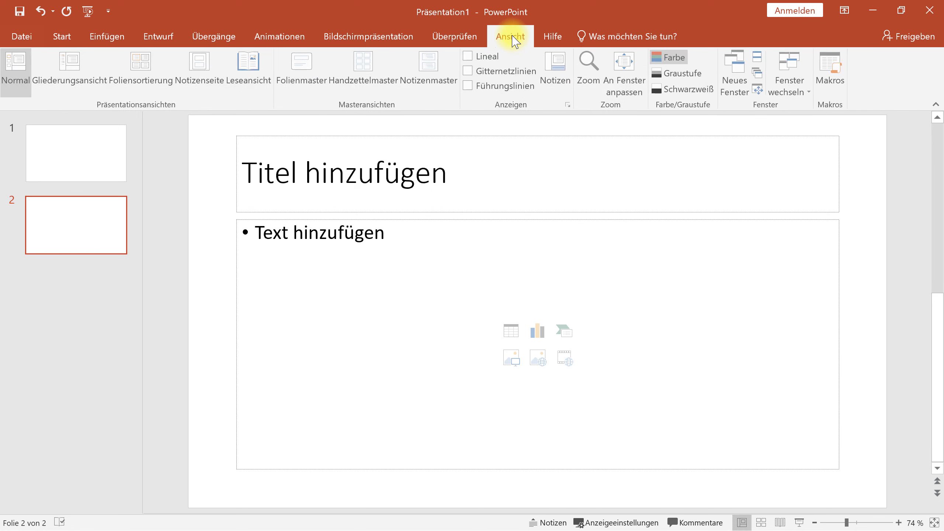
{"action": "left_click", "coordinate": [297, 85]}
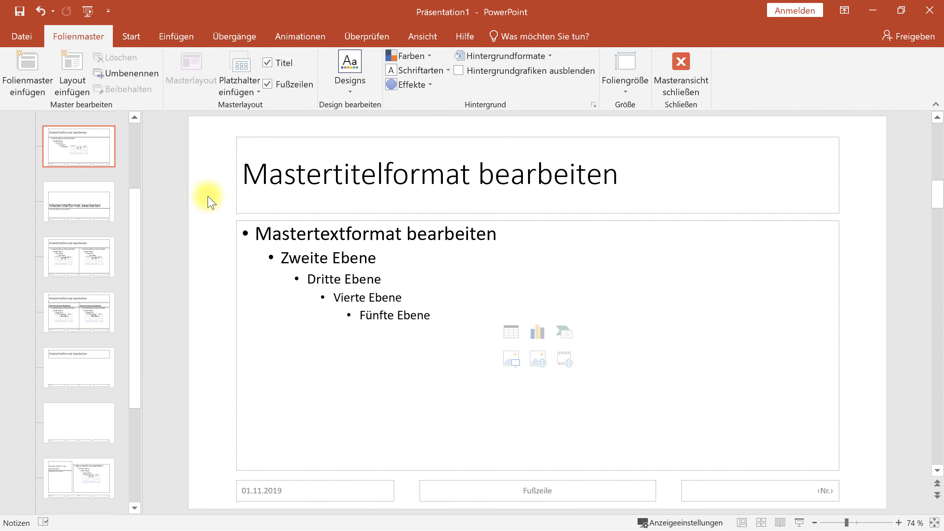
{"action": "scroll", "coordinate": [75, 316], "scroll_direction": "up", "scroll_amount": 3}
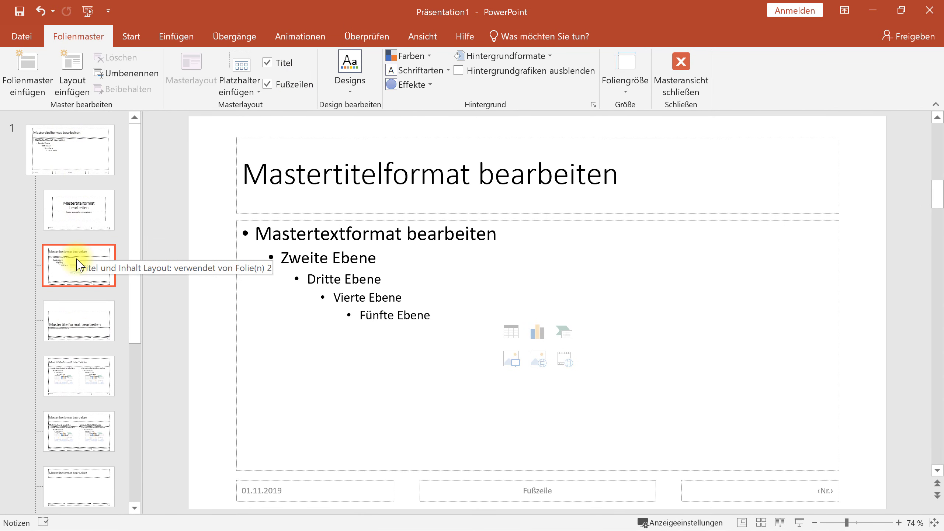
{"action": "scroll", "coordinate": [78, 265], "scroll_direction": "down", "scroll_amount": 3}
{"action": "scroll", "coordinate": [78, 265], "scroll_direction": "down", "scroll_amount": 3}
{"action": "left_click", "coordinate": [74, 480]}
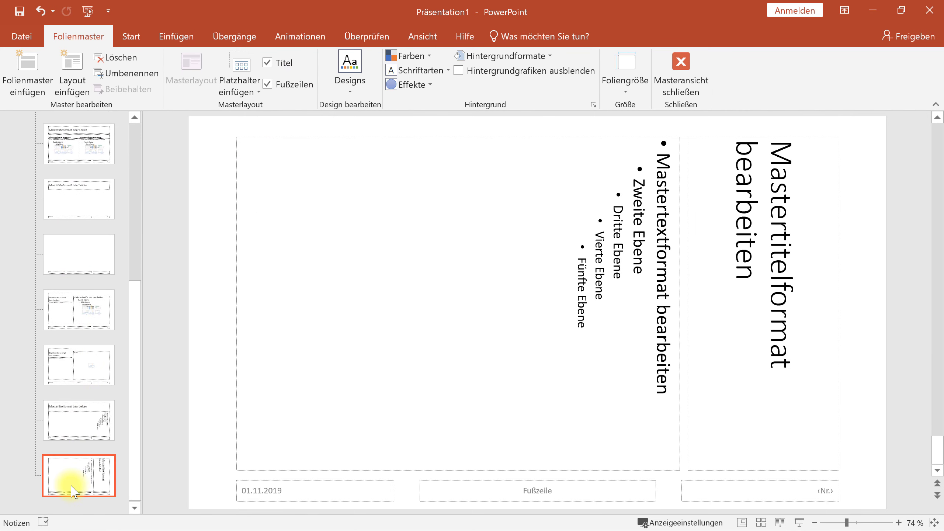
{"action": "left_click", "coordinate": [73, 489]}
{"action": "key", "text": "Up"}
{"action": "key", "text": "Up"}
{"action": "key", "text": "Up"}
{"action": "key", "text": "Up"}
{"action": "key", "text": "Up"}
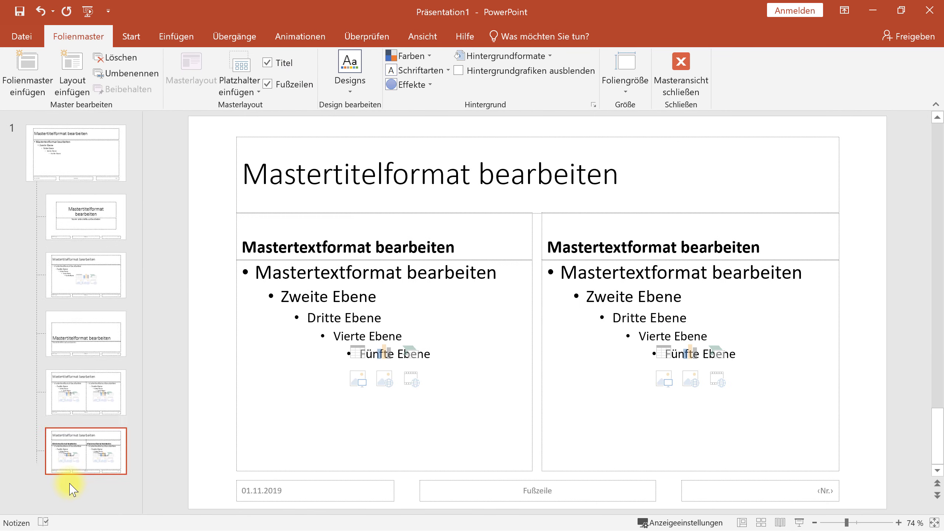
{"action": "key", "text": "Delete"}
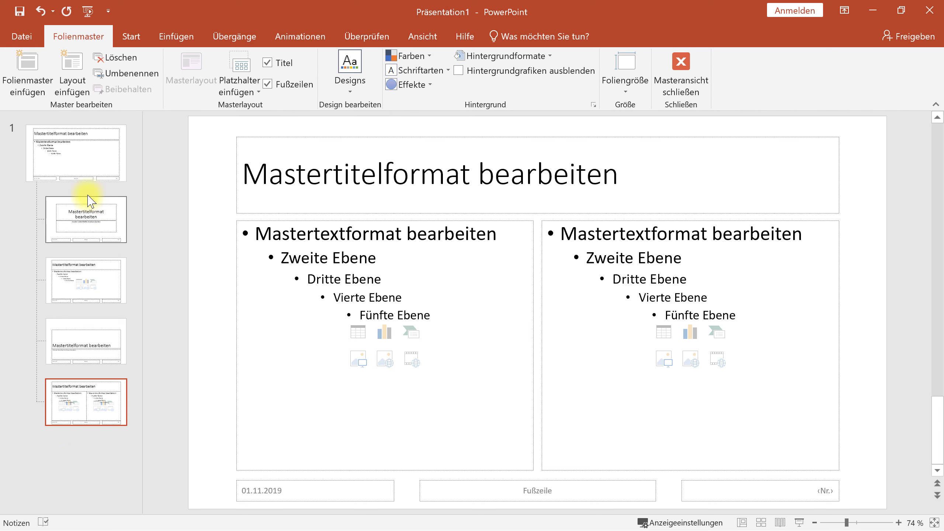
Rename the Titelfolie layout to 'Test'.
{"action": "left_click", "coordinate": [85, 214]}
{"action": "right_click", "coordinate": [85, 214]}
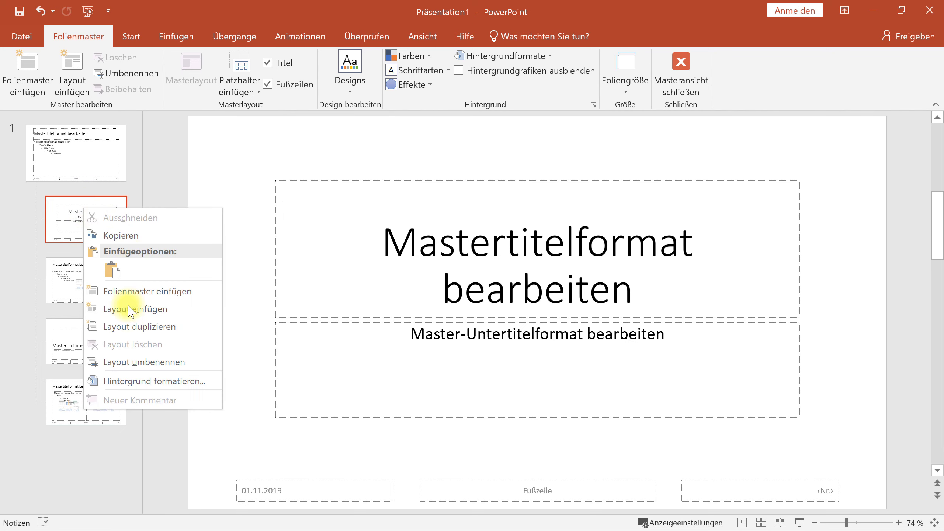
{"action": "left_click", "coordinate": [131, 363]}
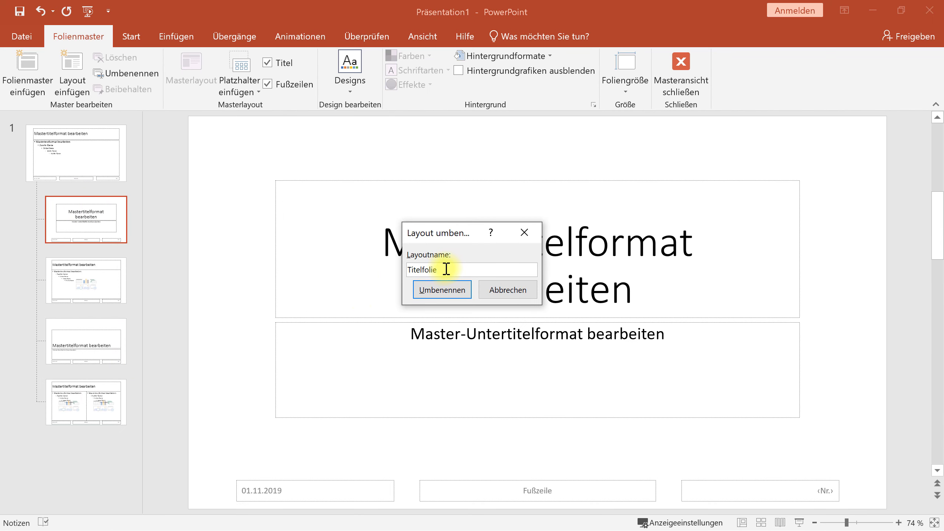
{"action": "type", "text": "Test"}
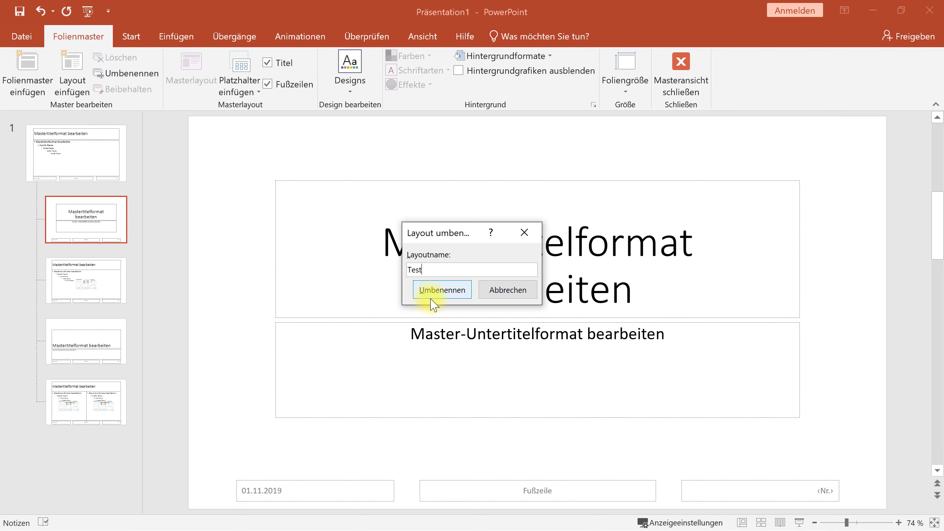
{"action": "left_click", "coordinate": [440, 290]}
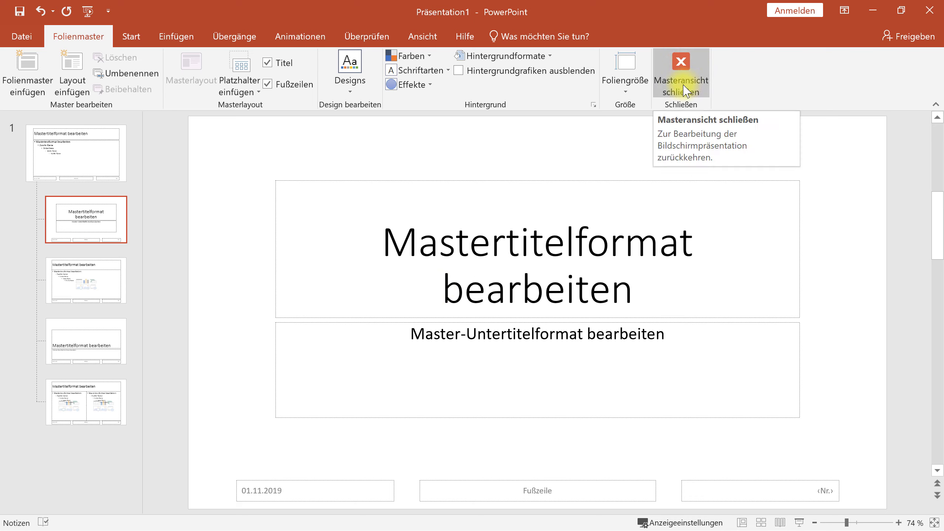
{"action": "left_click", "coordinate": [690, 72]}
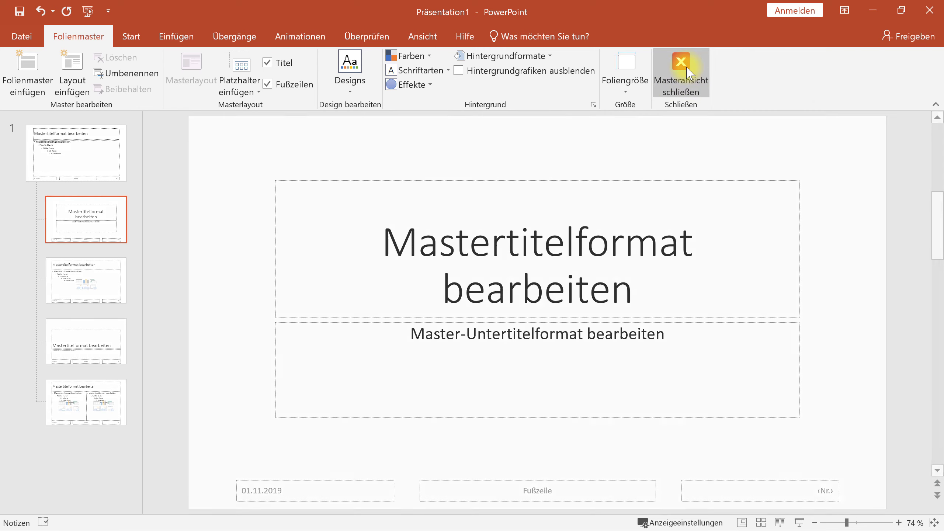
{"action": "right_click", "coordinate": [66, 224]}
{"action": "mouse_move", "coordinate": [129, 374]}
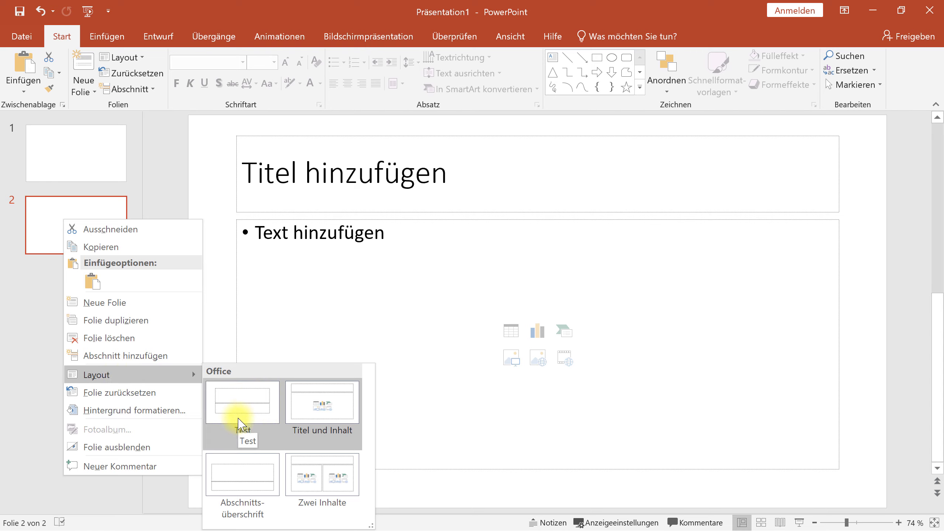
{"action": "left_click", "coordinate": [30, 329]}
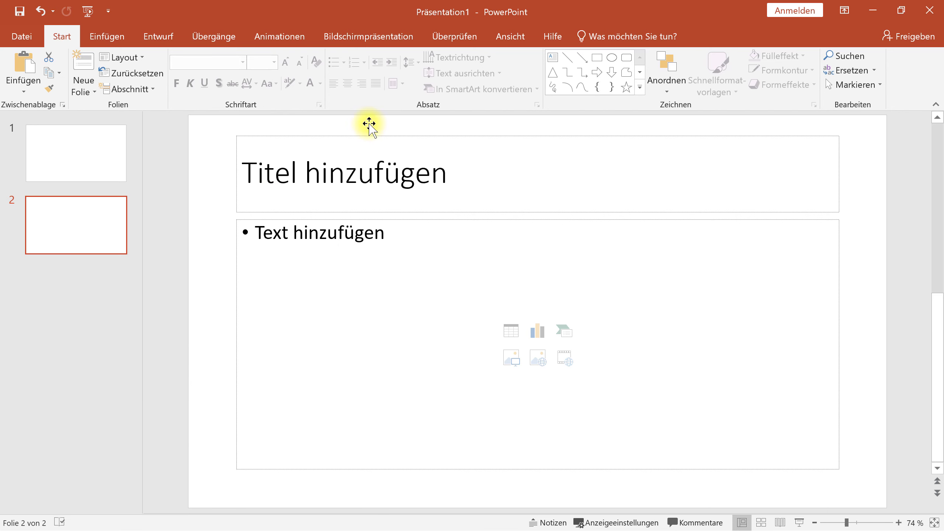
{"action": "left_click", "coordinate": [511, 38]}
{"action": "left_click", "coordinate": [303, 77]}
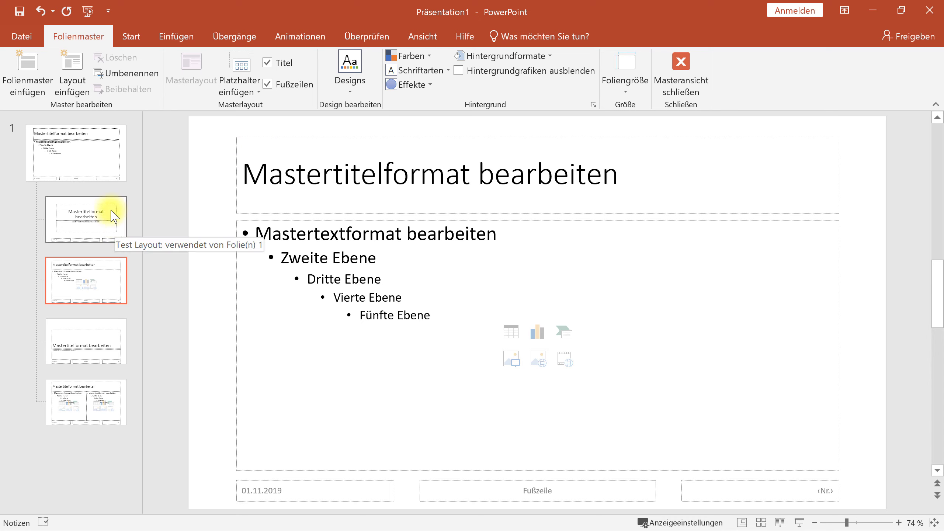
Insert the YouTube logo image from the Desktop onto the top-level slide master.
{"action": "left_click", "coordinate": [96, 165]}
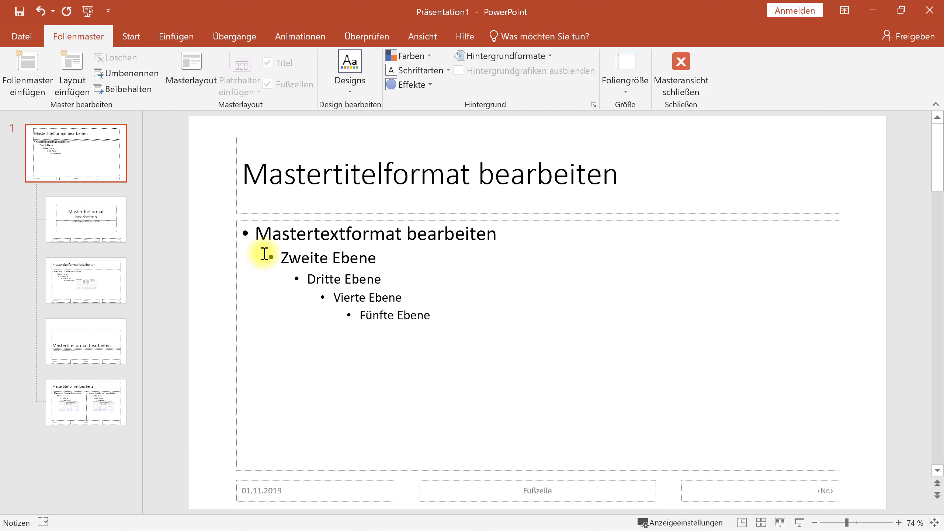
{"action": "left_click", "coordinate": [181, 37]}
{"action": "left_click", "coordinate": [78, 70]}
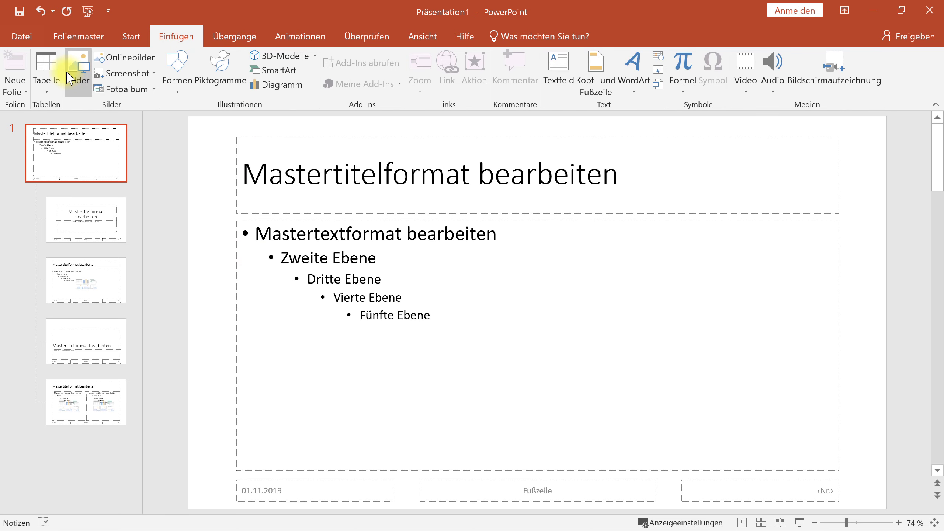
{"action": "left_click", "coordinate": [52, 207]}
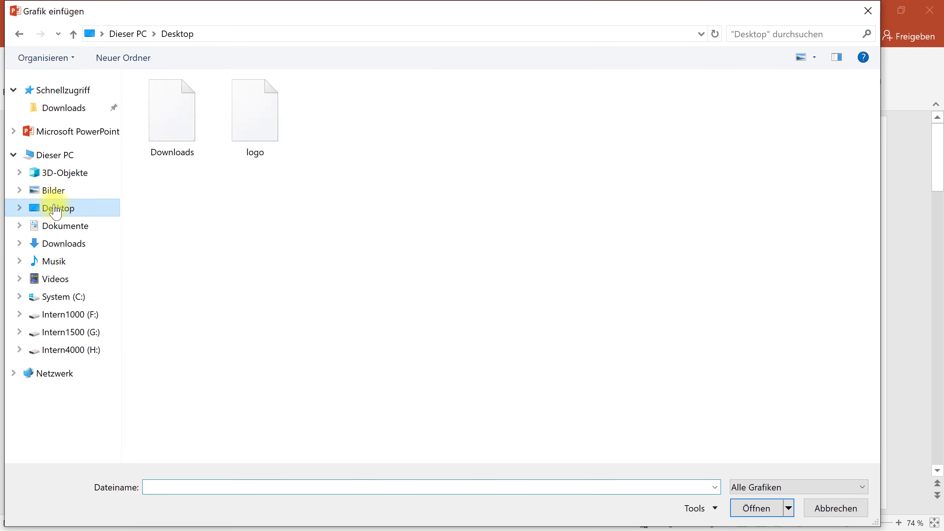
{"action": "left_click", "coordinate": [263, 137]}
{"action": "double_click", "coordinate": [263, 137]}
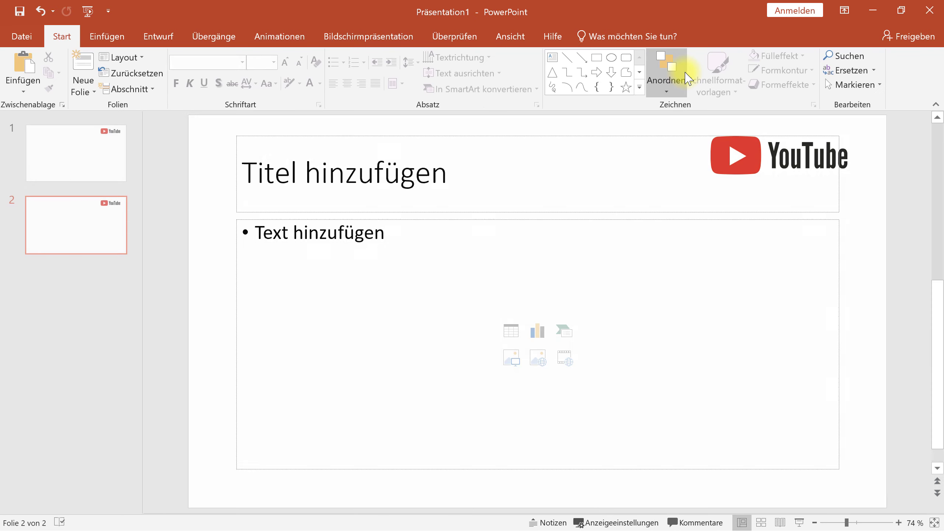
Show slide 1 to confirm it carries the master's YouTube logo.
{"action": "left_click", "coordinate": [91, 157]}
{"action": "left_click", "coordinate": [723, 190]}
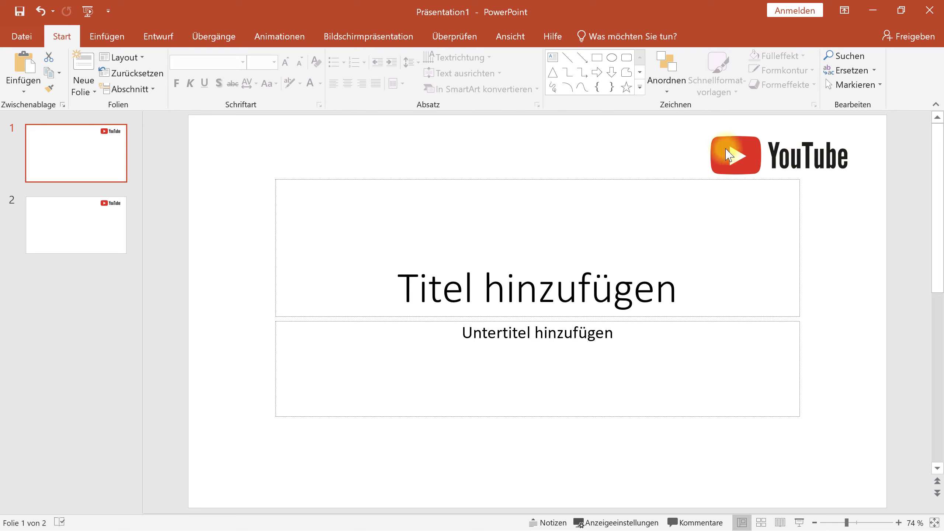
{"action": "left_click", "coordinate": [510, 36]}
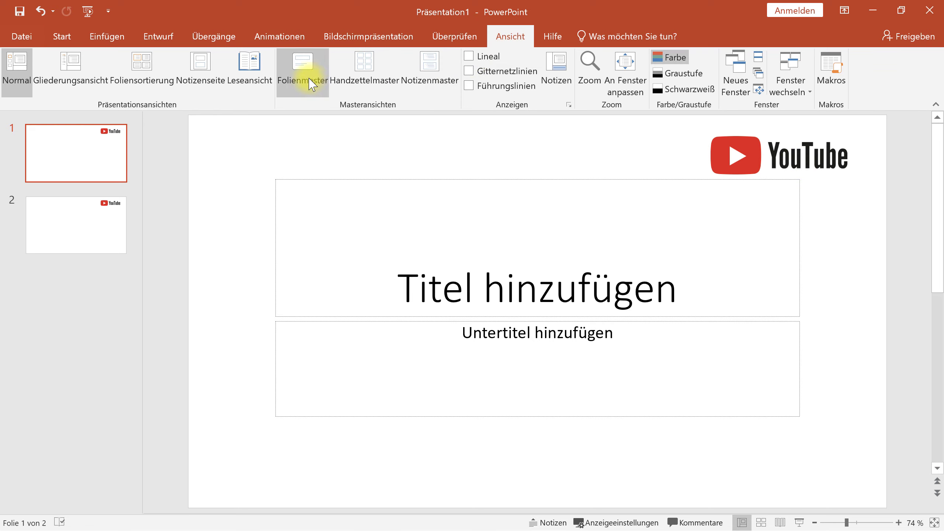
Apply the Blau colour scheme to the top-level slide master and close master view.
{"action": "left_click", "coordinate": [306, 91]}
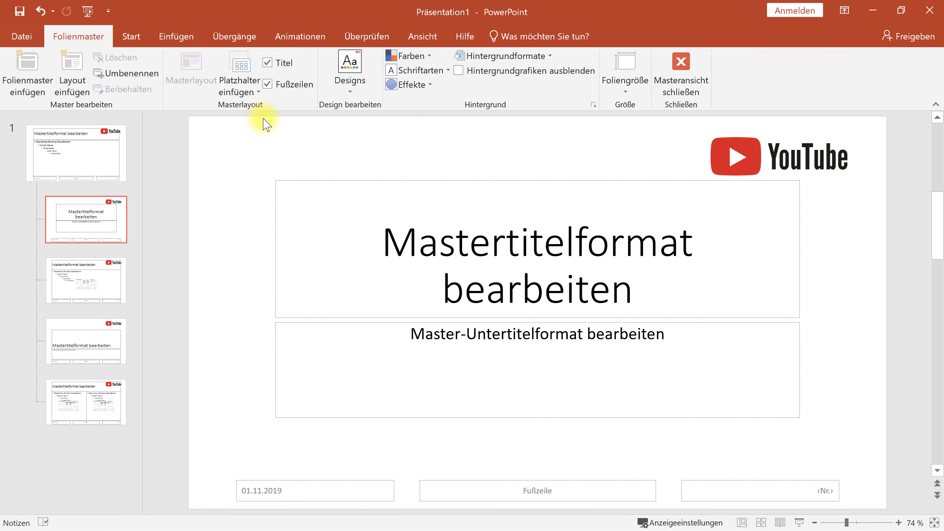
{"action": "left_click", "coordinate": [97, 167]}
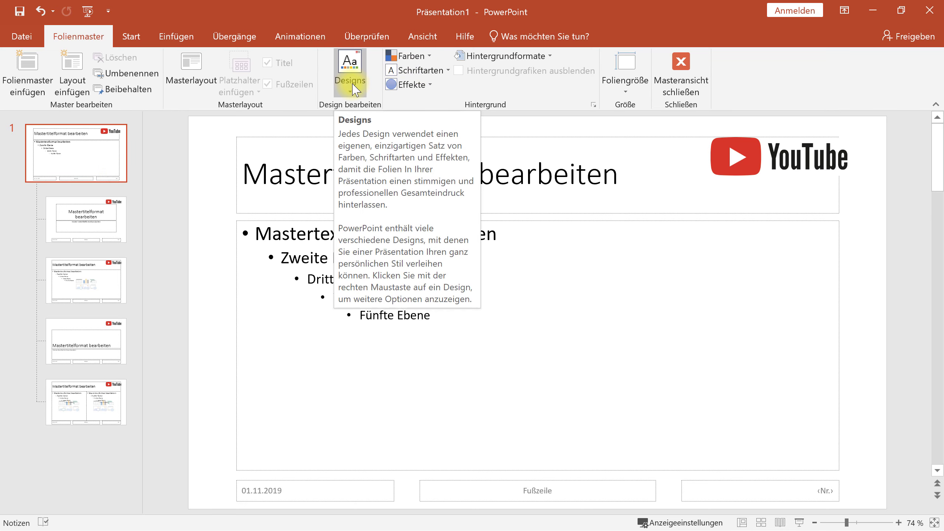
{"action": "left_click", "coordinate": [409, 57]}
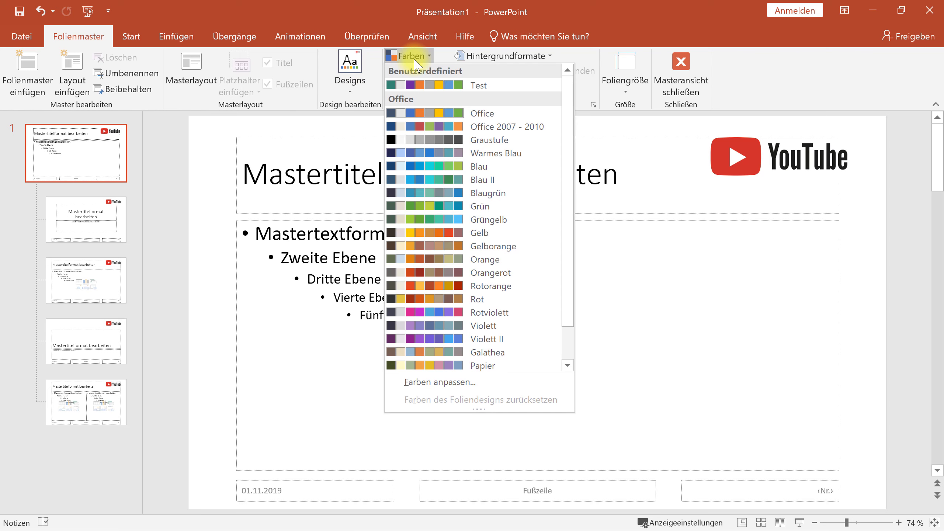
{"action": "left_click", "coordinate": [484, 166]}
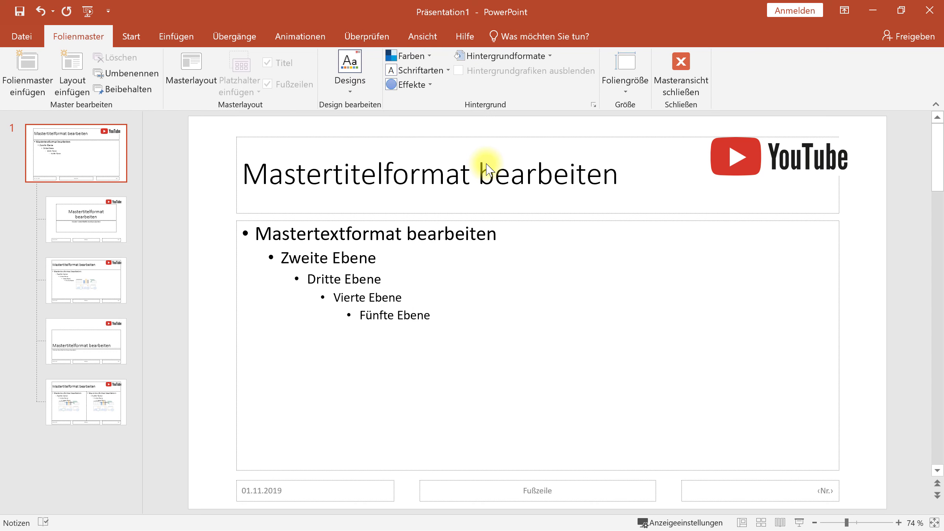
{"action": "left_click", "coordinate": [407, 56]}
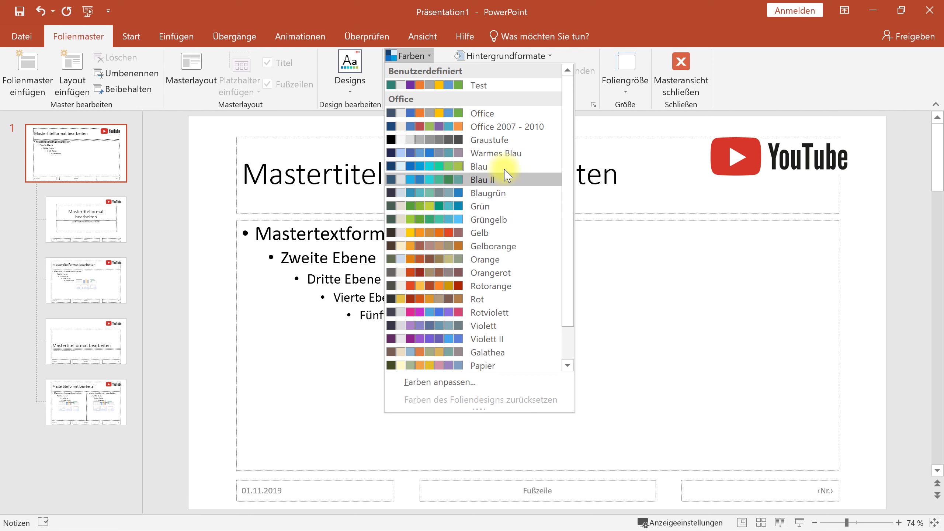
{"action": "left_click", "coordinate": [491, 167]}
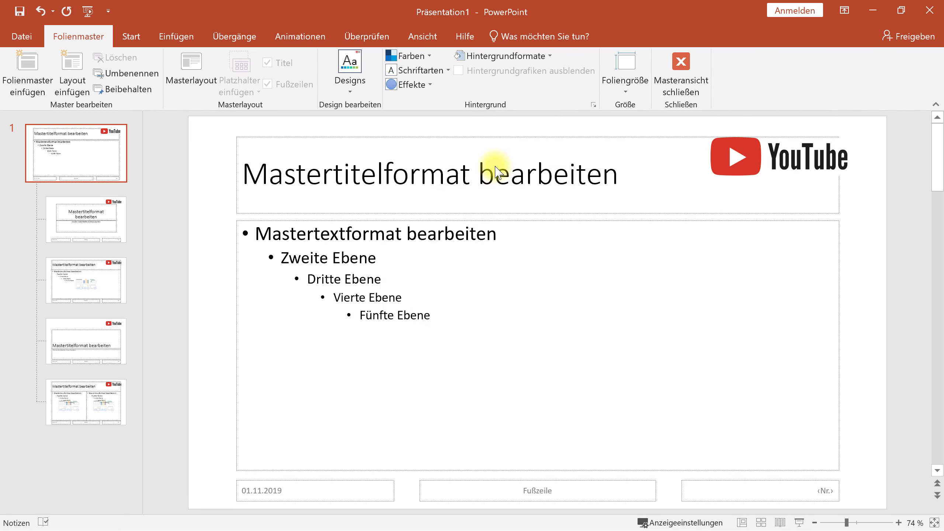
{"action": "left_click", "coordinate": [680, 82]}
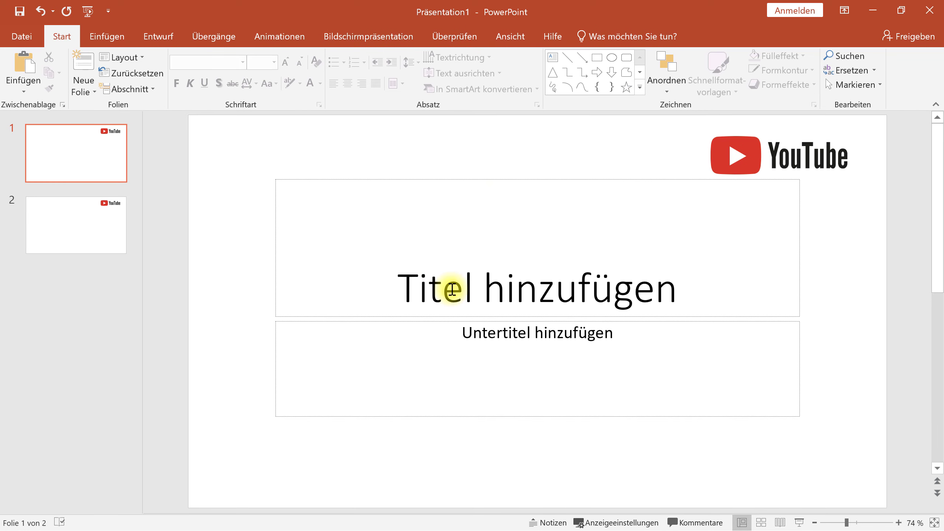
Enter 'ztzjtzj' as slide 1's title, leave its font colour unchanged, and reopen Folienmaster.
{"action": "left_click", "coordinate": [449, 289]}
{"action": "type", "text": "z"}
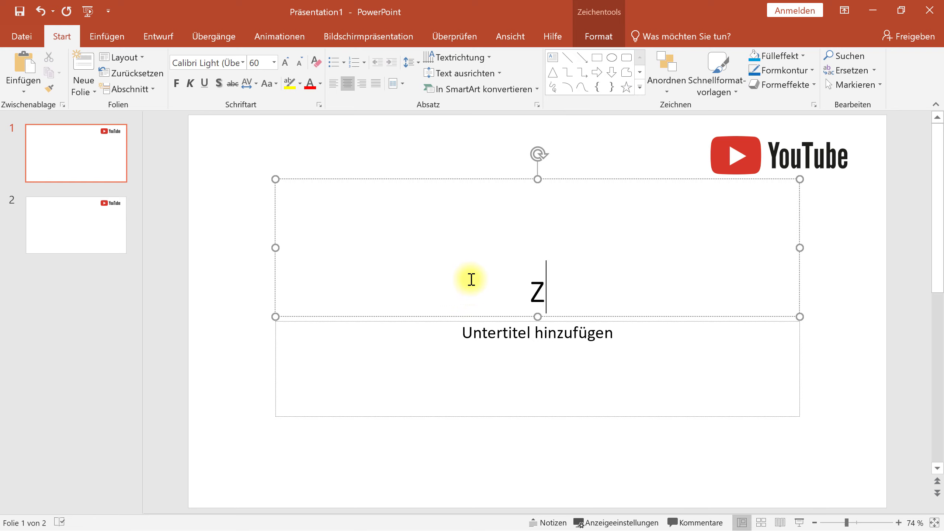
{"action": "type", "text": "tzjtzj"}
{"action": "double_click", "coordinate": [522, 293]}
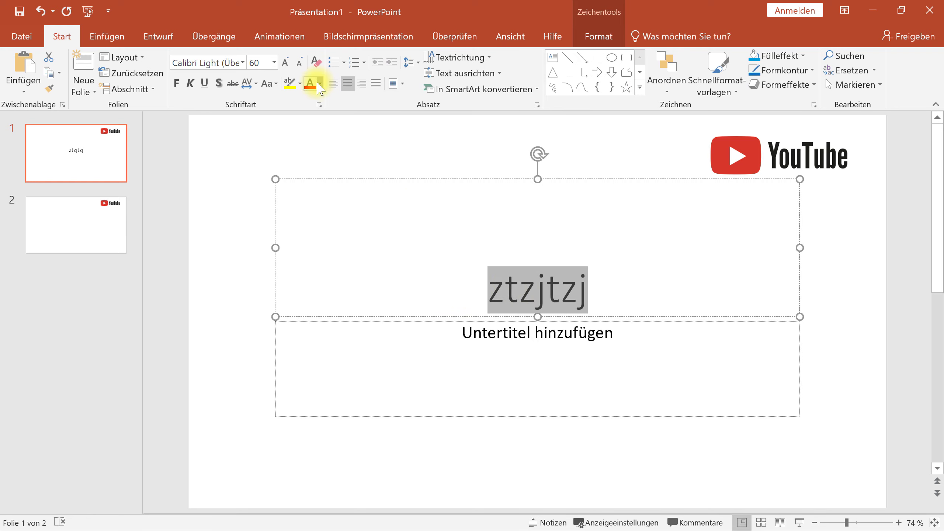
{"action": "left_click", "coordinate": [320, 84]}
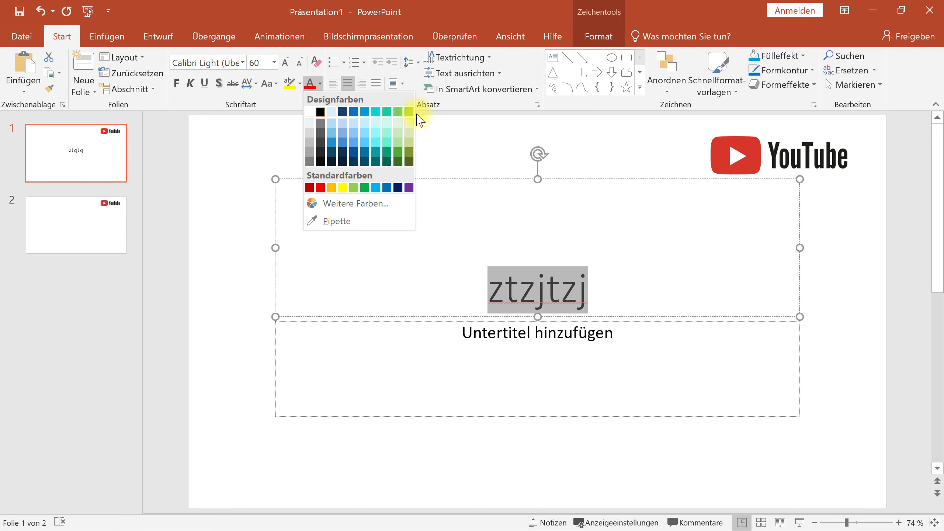
{"action": "left_click", "coordinate": [510, 36]}
{"action": "left_click", "coordinate": [367, 89]}
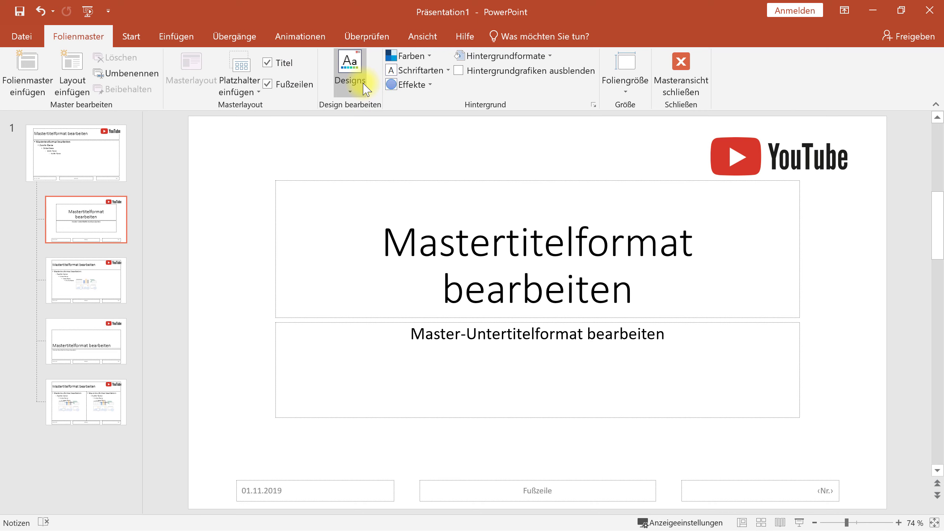
Choose the dark teal Ion theme from Designs and scroll through its layouts.
{"action": "left_click", "coordinate": [366, 90]}
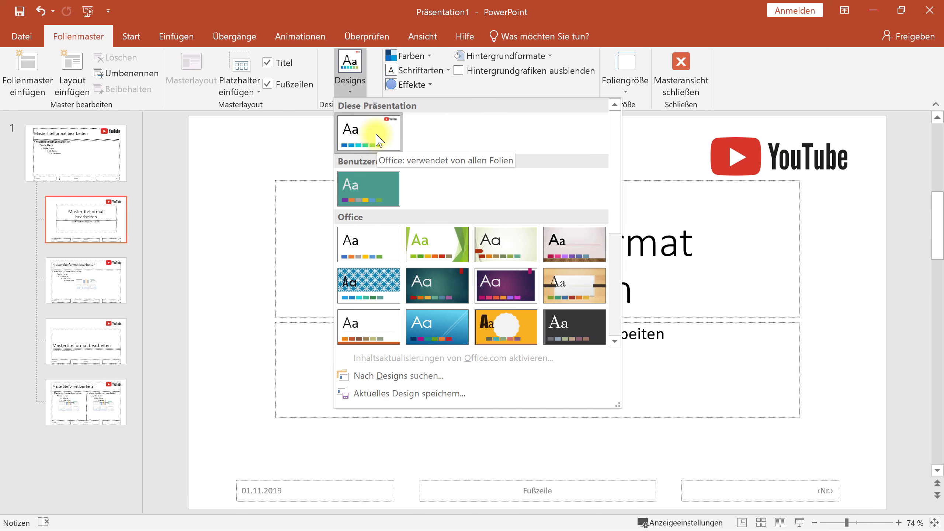
{"action": "left_click", "coordinate": [438, 296]}
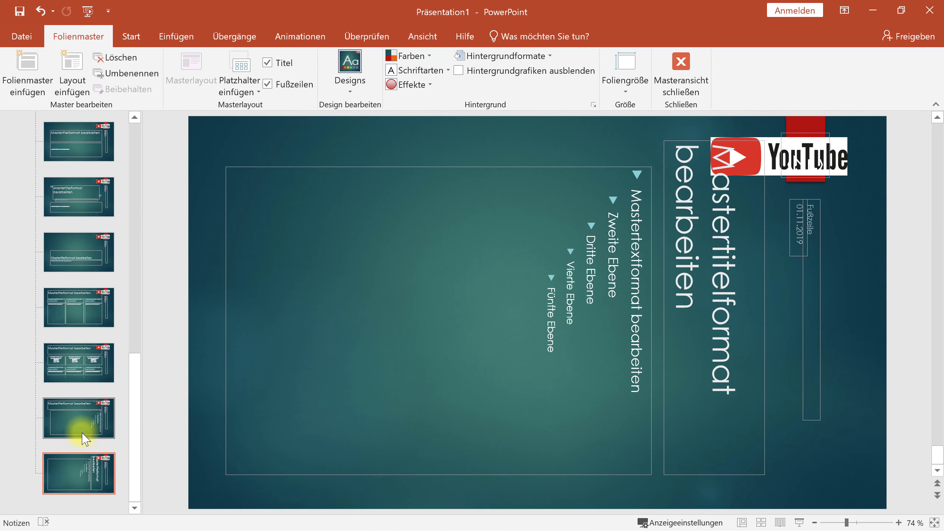
{"action": "scroll", "coordinate": [80, 433], "scroll_direction": "up", "scroll_amount": 5}
{"action": "scroll", "coordinate": [100, 372], "scroll_direction": "up", "scroll_amount": 5}
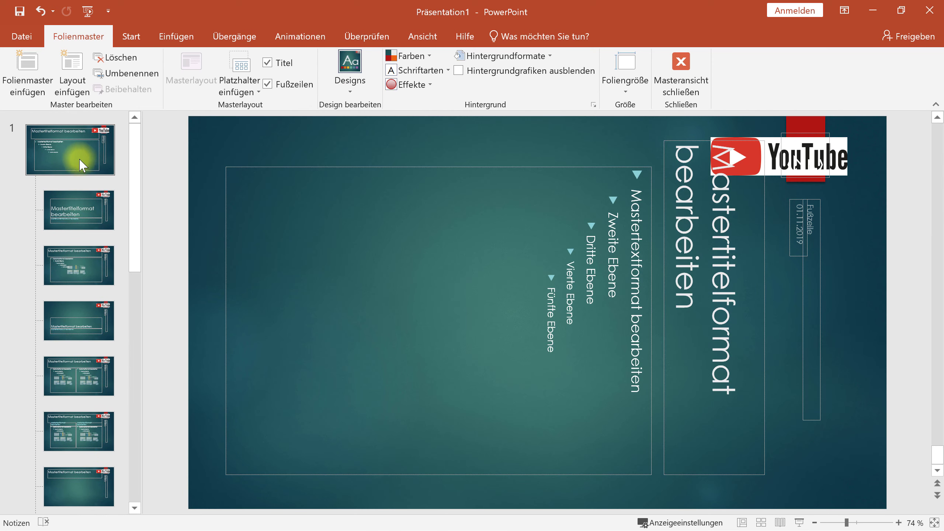
{"action": "scroll", "coordinate": [71, 353], "scroll_direction": "down", "scroll_amount": 3}
{"action": "scroll", "coordinate": [69, 355], "scroll_direction": "down", "scroll_amount": 3}
{"action": "scroll", "coordinate": [70, 349], "scroll_direction": "down", "scroll_amount": 4}
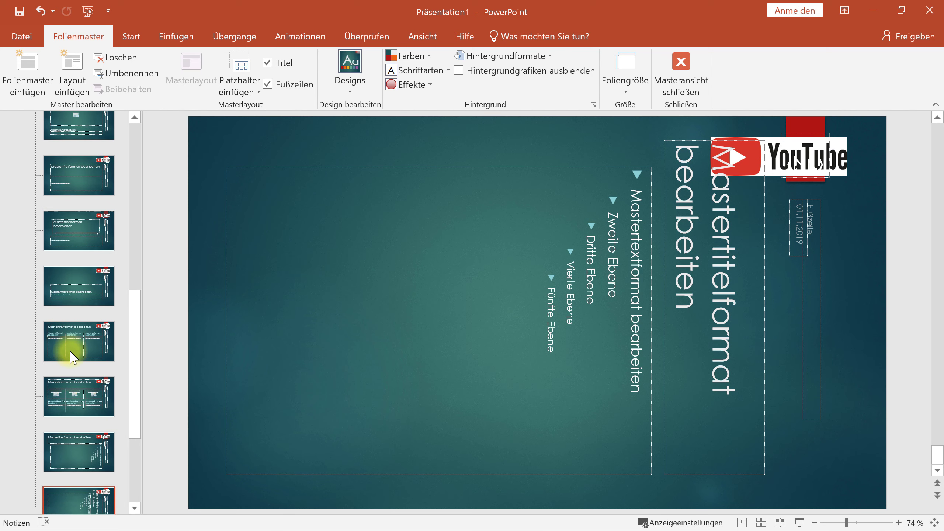
{"action": "scroll", "coordinate": [69, 357], "scroll_direction": "down", "scroll_amount": 3}
{"action": "scroll", "coordinate": [72, 461], "scroll_direction": "up", "scroll_amount": 5}
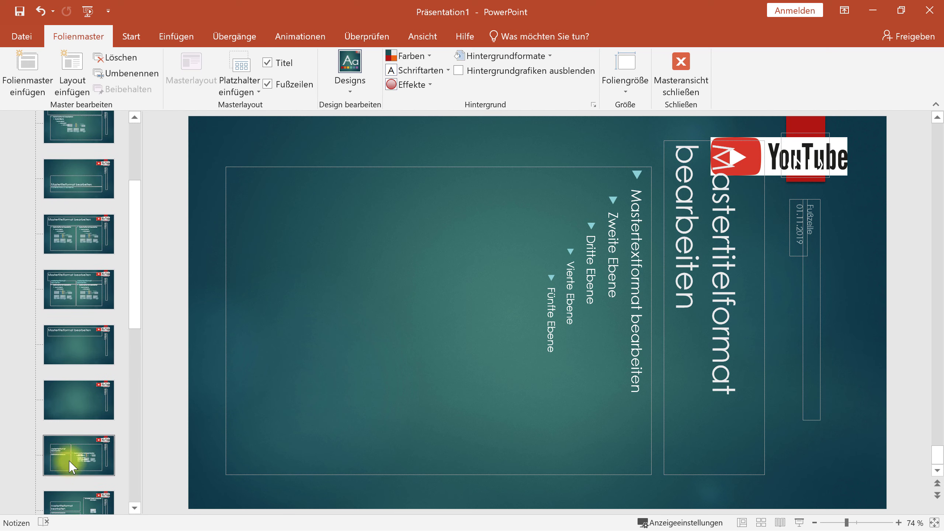
{"action": "scroll", "coordinate": [74, 446], "scroll_direction": "up", "scroll_amount": 5}
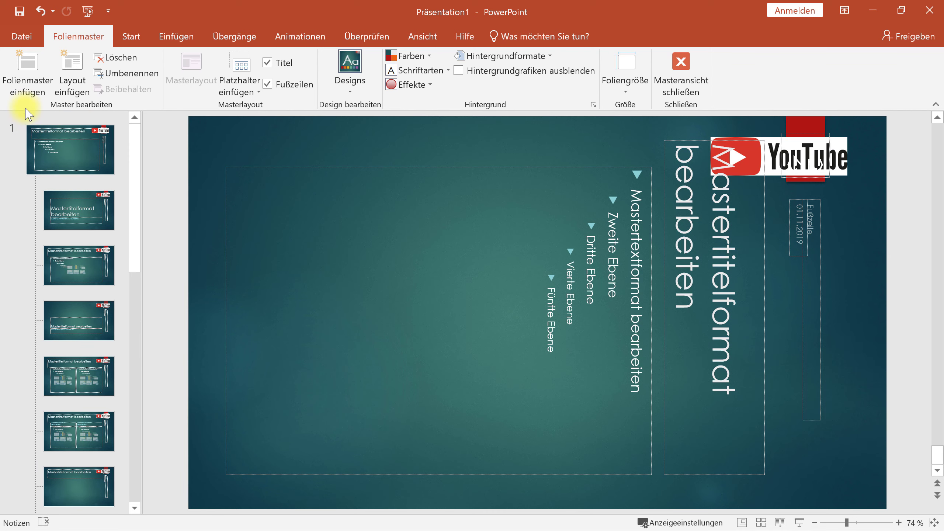
Insert a new slide master, give it the green Fetzen theme, and close master view.
{"action": "left_click", "coordinate": [31, 73]}
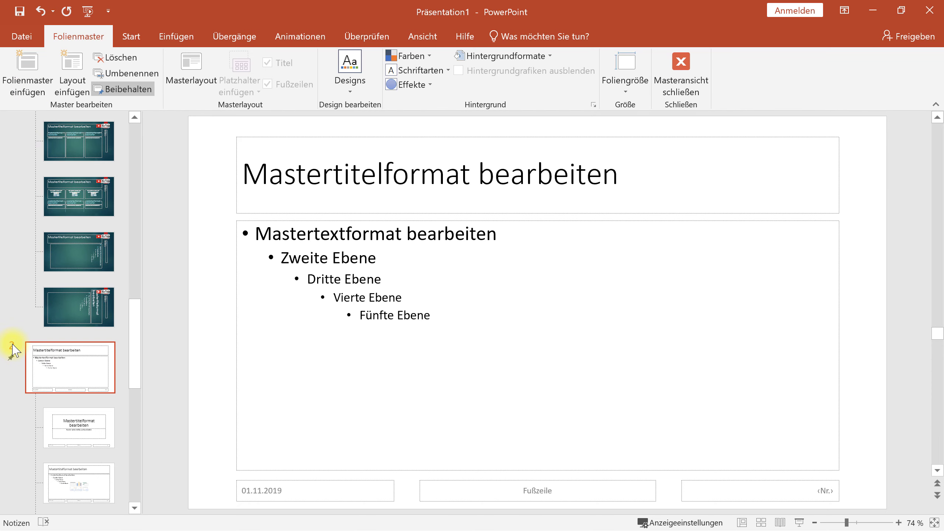
{"action": "left_click", "coordinate": [351, 80]}
{"action": "left_click", "coordinate": [502, 245]}
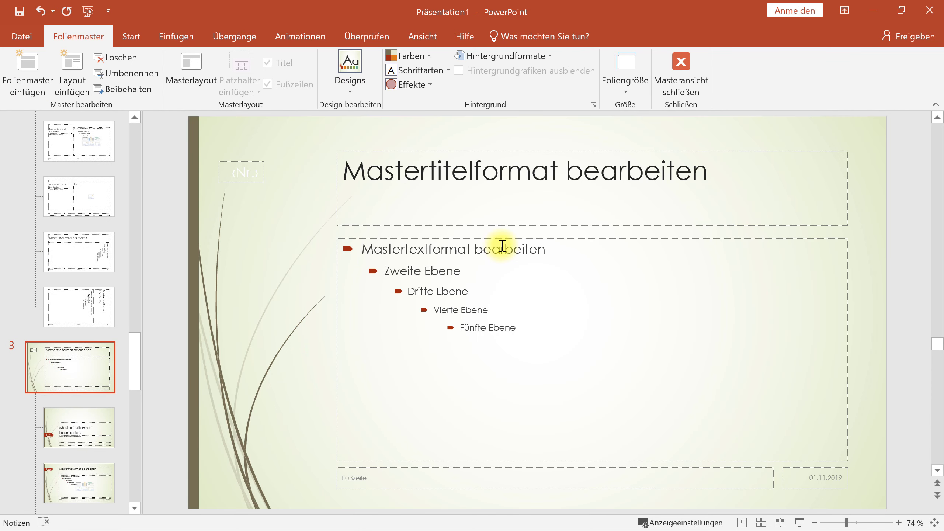
{"action": "left_click", "coordinate": [687, 83]}
Browse slide 1's Ion, custom and Fetzen layouts without changing it, then reopen Folienmaster.
{"action": "left_click", "coordinate": [93, 230]}
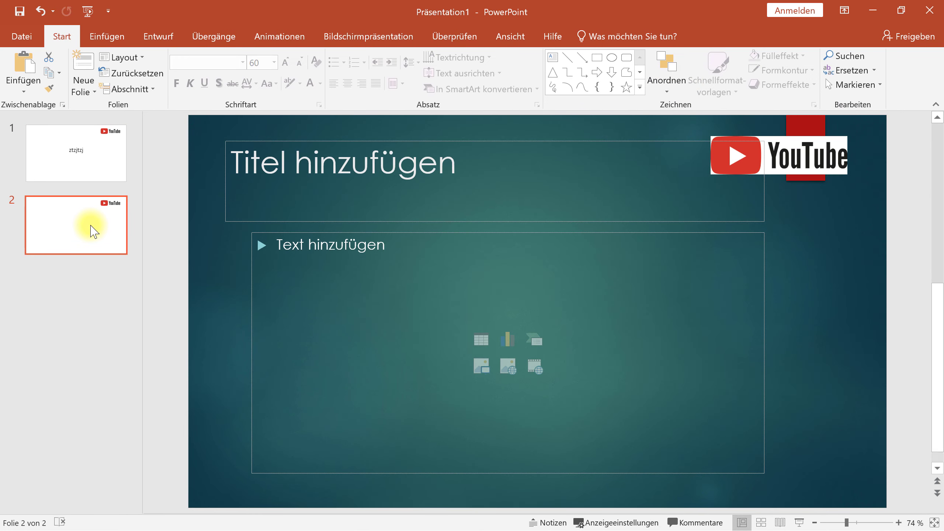
{"action": "left_click", "coordinate": [95, 154]}
{"action": "right_click", "coordinate": [94, 156]}
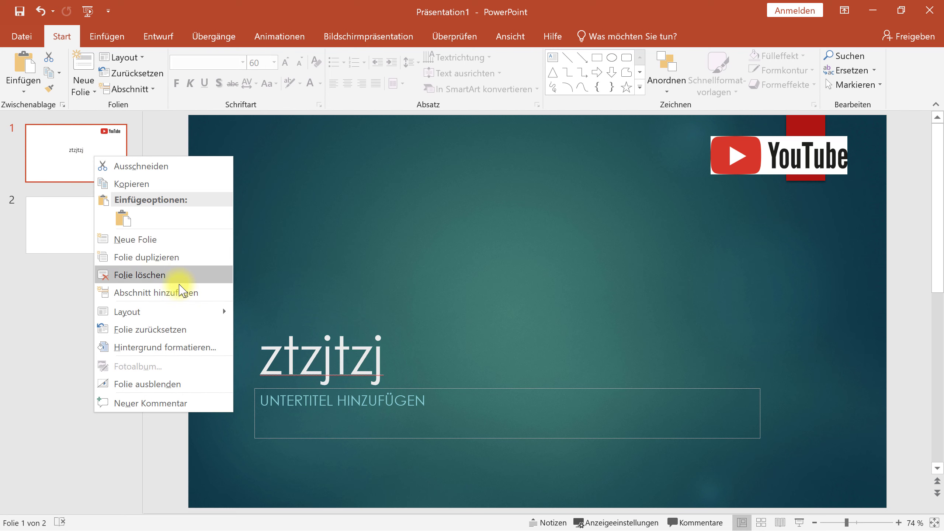
{"action": "mouse_move", "coordinate": [159, 311]}
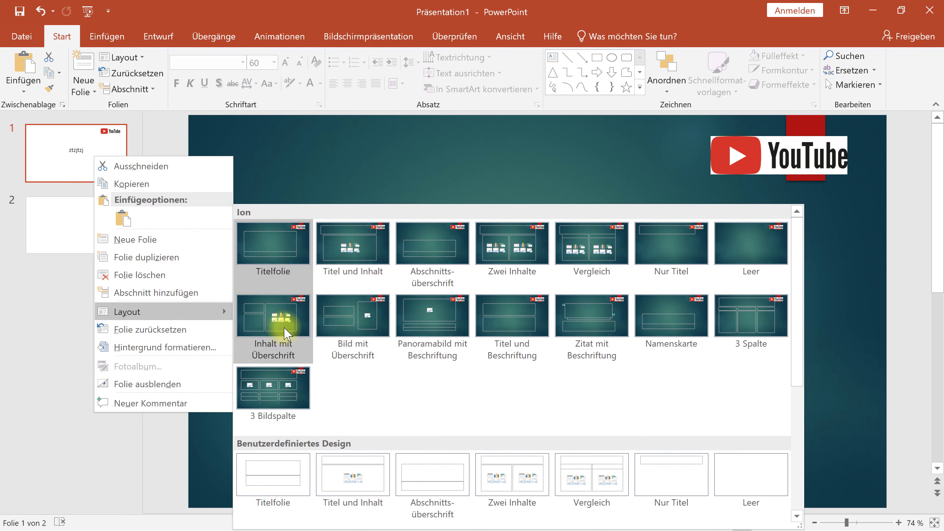
{"action": "scroll", "coordinate": [294, 335], "scroll_direction": "down", "scroll_amount": 3}
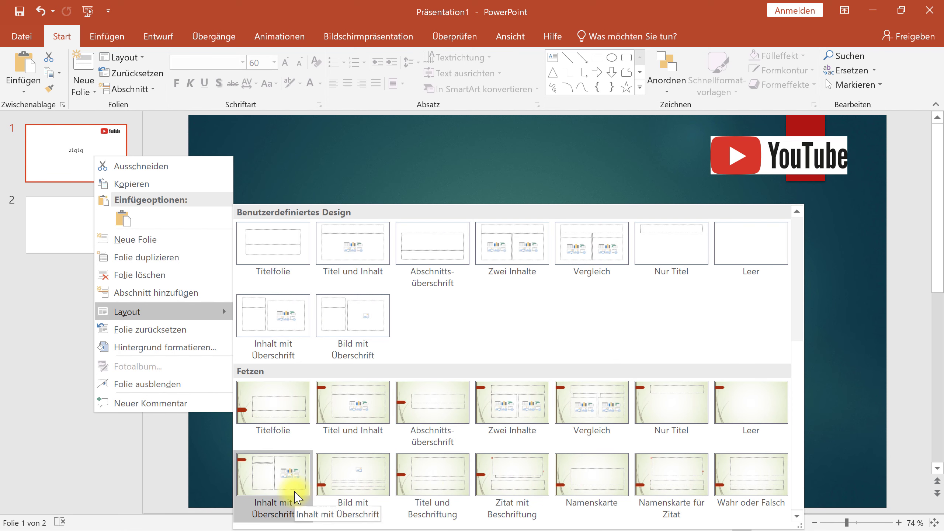
{"action": "key", "text": "Escape"}
{"action": "left_click", "coordinate": [510, 36]}
{"action": "left_click", "coordinate": [223, 71]}
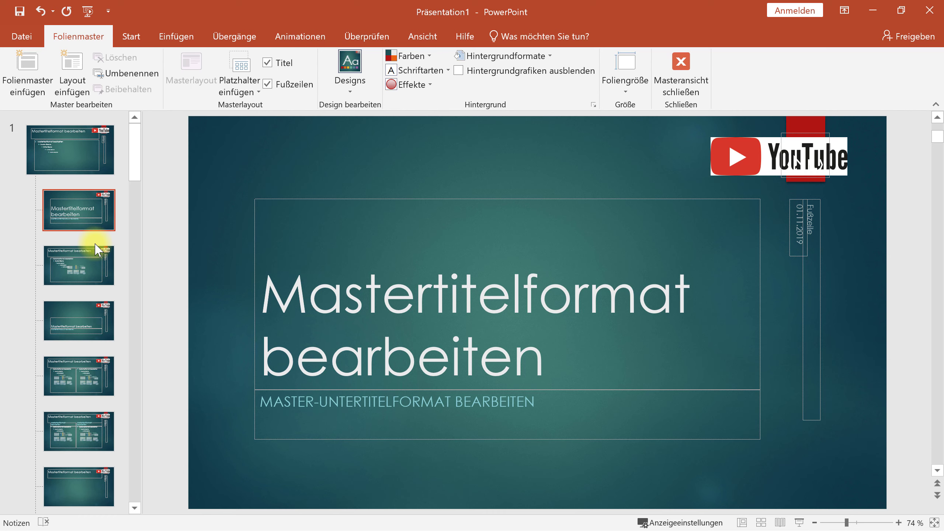
{"action": "scroll", "coordinate": [95, 250], "scroll_direction": "down", "scroll_amount": 2}
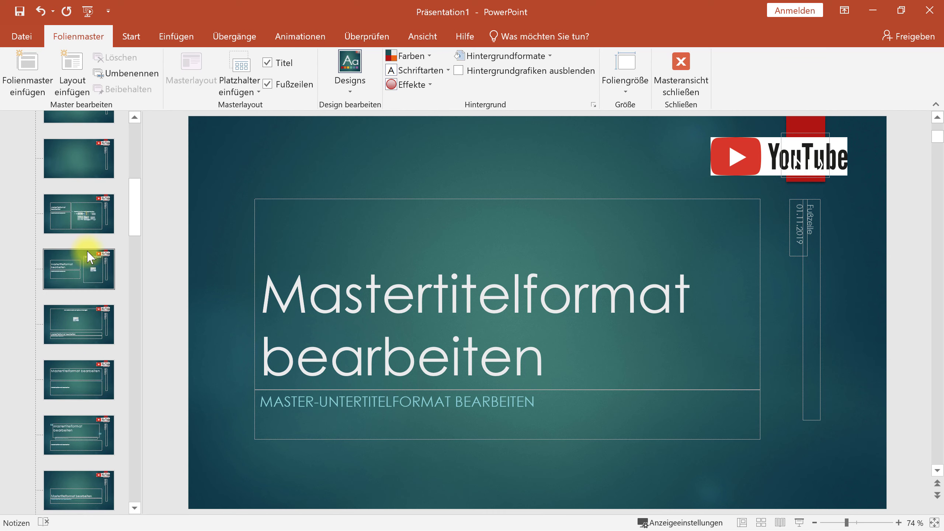
{"action": "scroll", "coordinate": [88, 257], "scroll_direction": "down", "scroll_amount": 3}
{"action": "scroll", "coordinate": [87, 264], "scroll_direction": "up", "scroll_amount": 5}
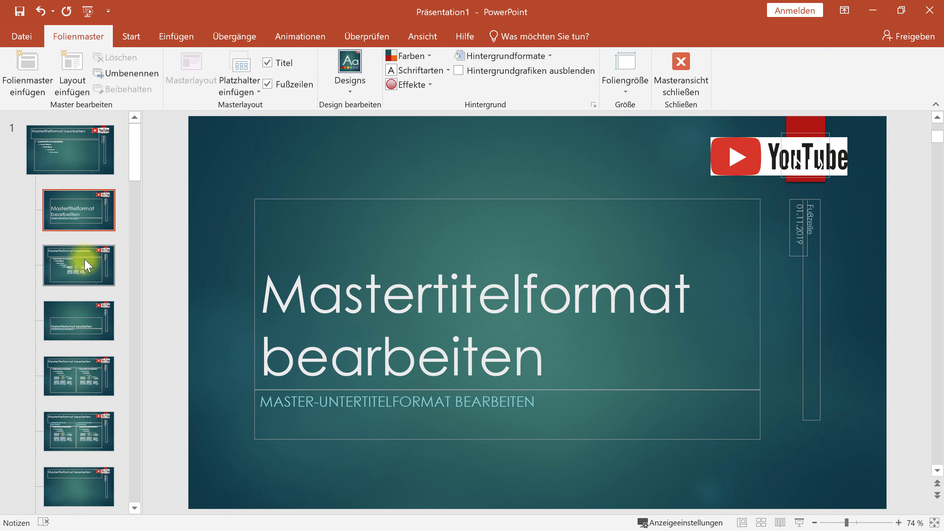